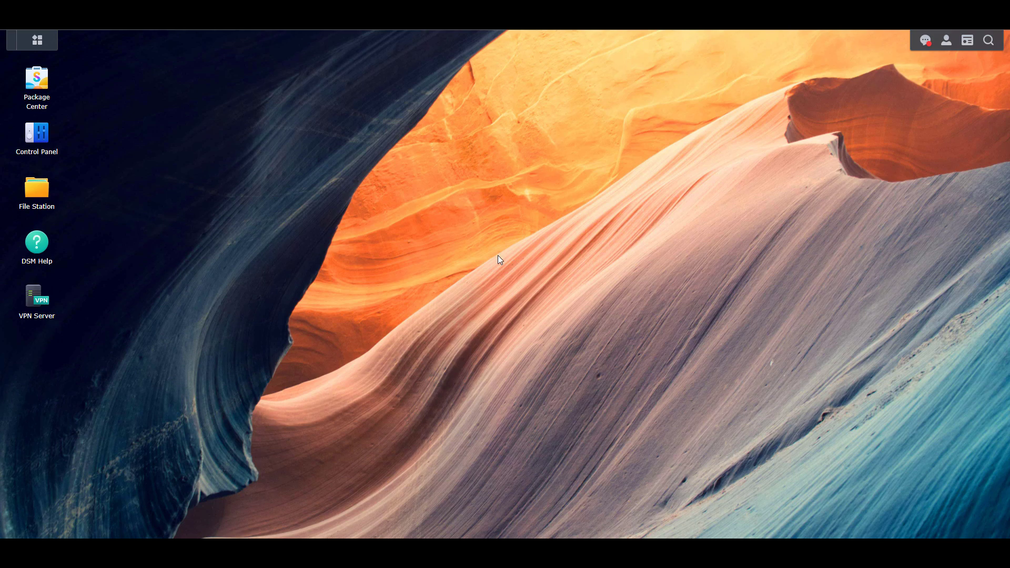
Step: Enable the OpenVPN server in VPN Server and set its dynamic IP address to 10.5.0.1
left_click(41, 298)
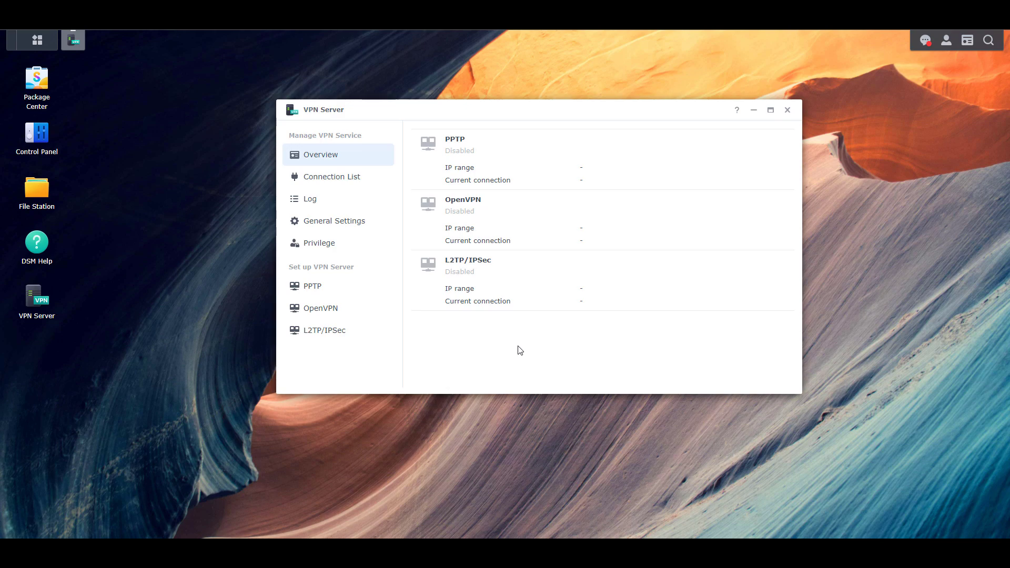
left_click(375, 314)
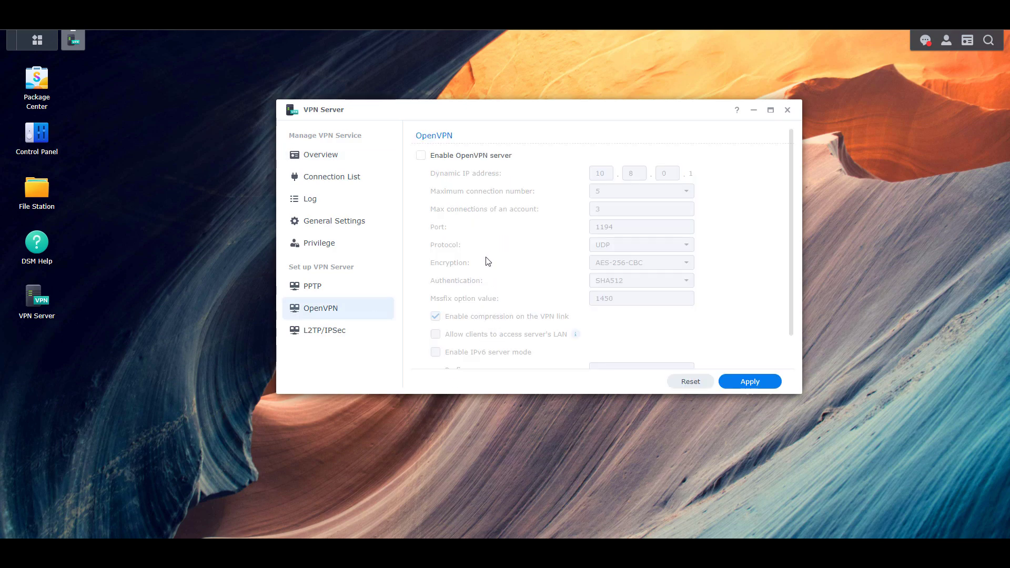
left_click(474, 156)
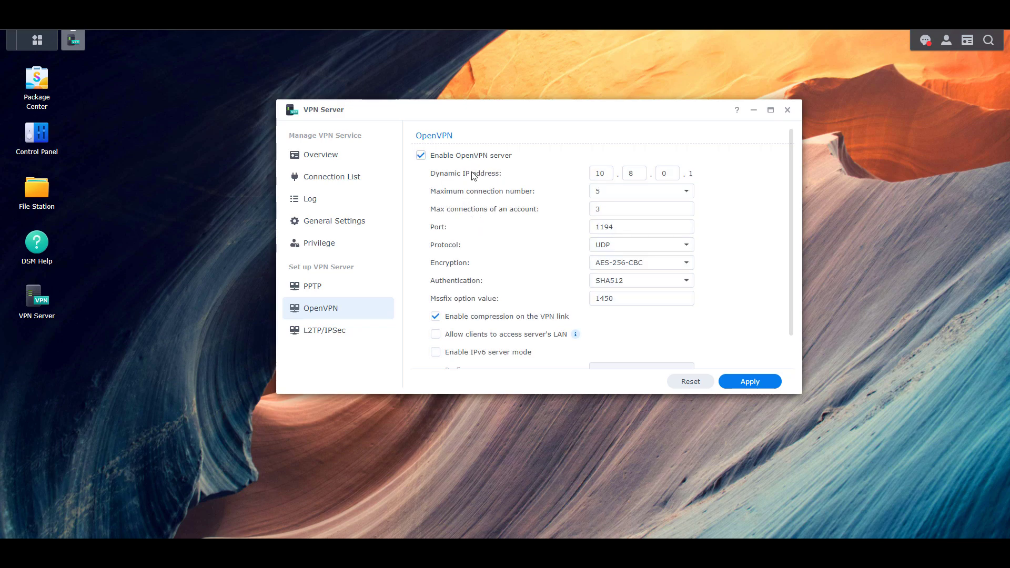
left_click(644, 175)
key("BackSpace")
type("5")
Step: Keep the OpenVPN maximum connection number at 5 and allow clients to access the server's LAN
left_click(644, 195)
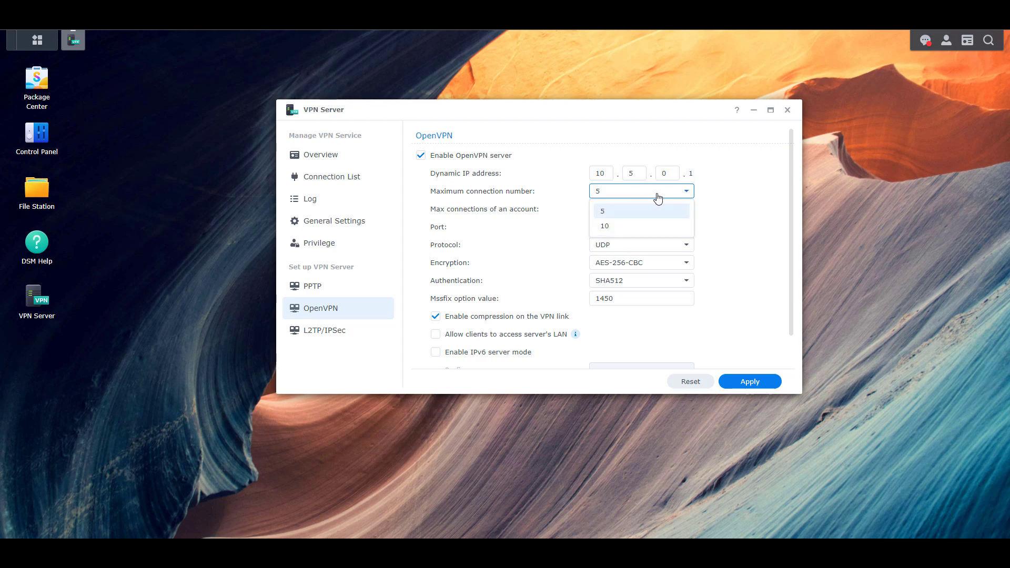
left_click(662, 207)
left_click(668, 228)
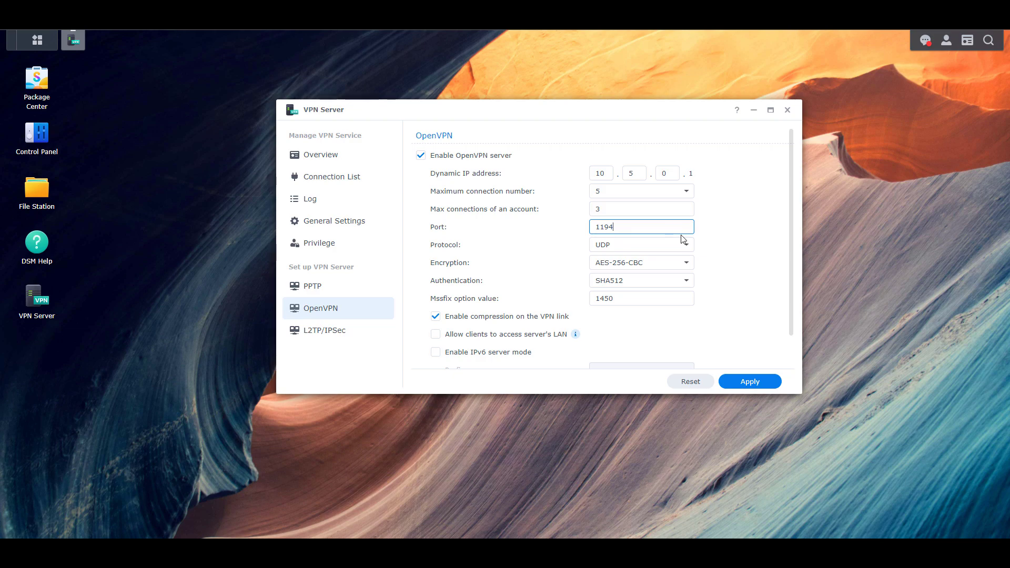
left_click(722, 252)
scroll(738, 235, "down", 1)
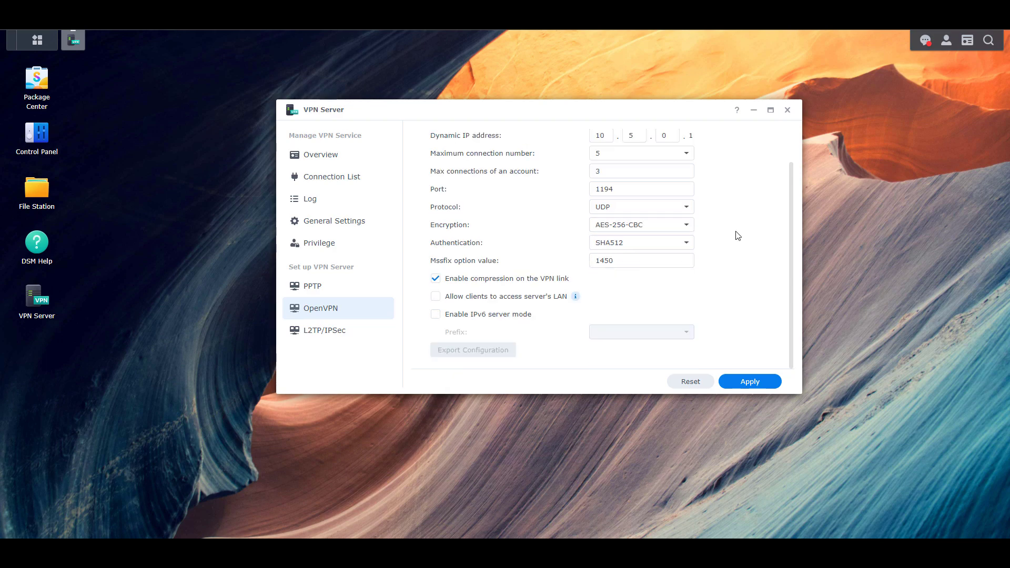
mouse_move(578, 300)
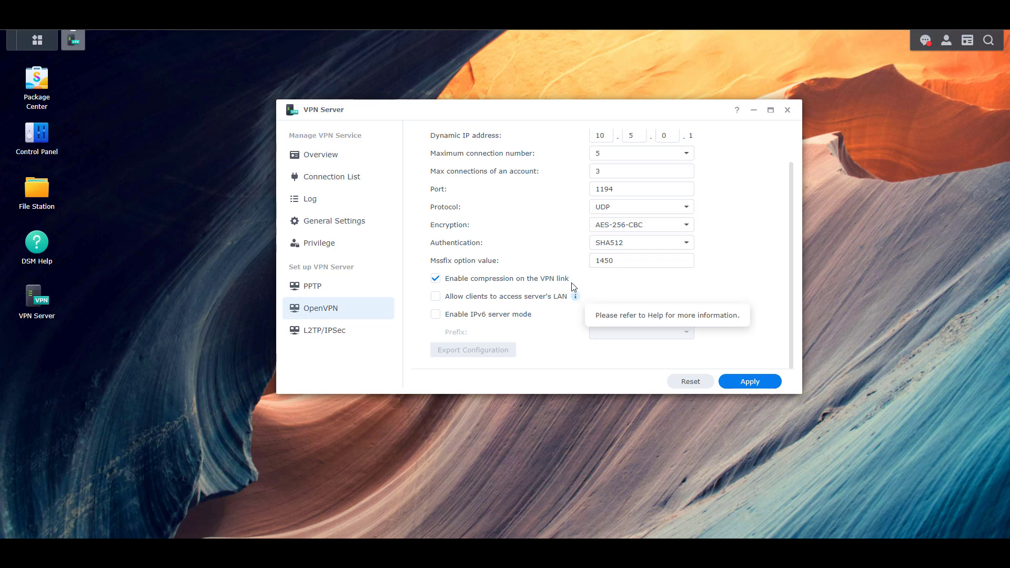
left_click(546, 300)
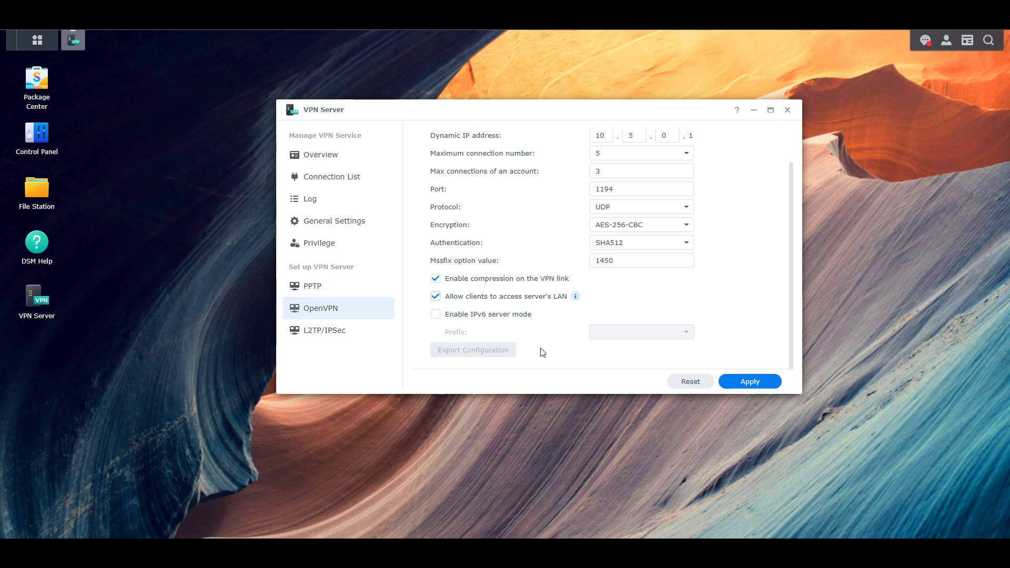
Step: Leave the OpenVPN settings without saving, review the users' VPN privileges and close VPN Server
scroll(543, 352, "up", 2)
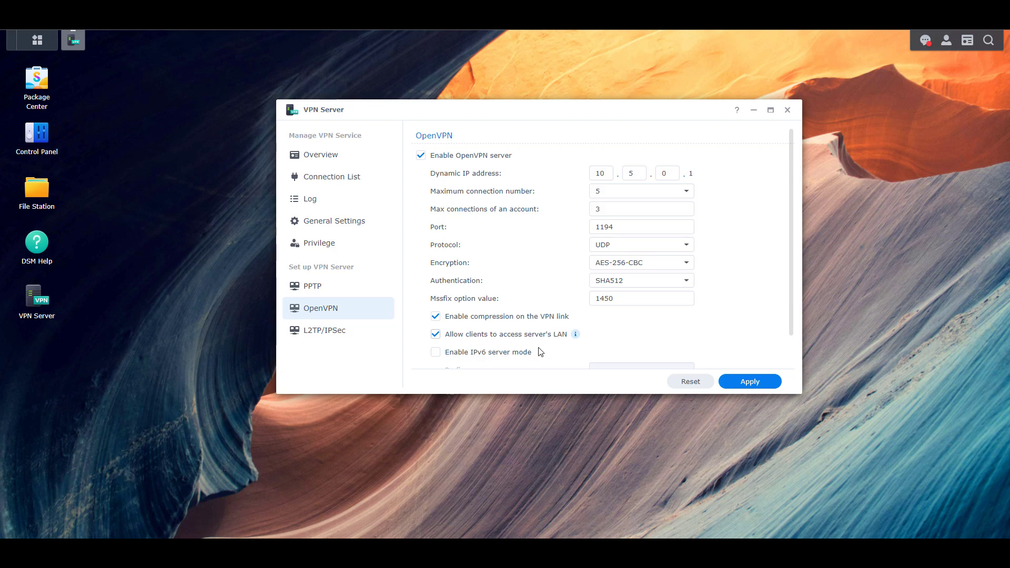
left_click(368, 250)
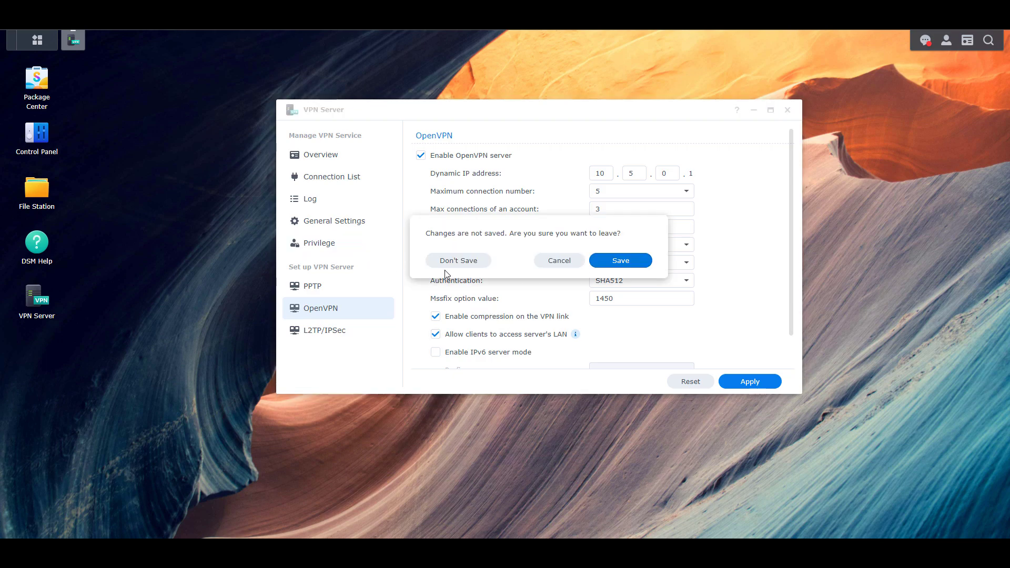
left_click(472, 266)
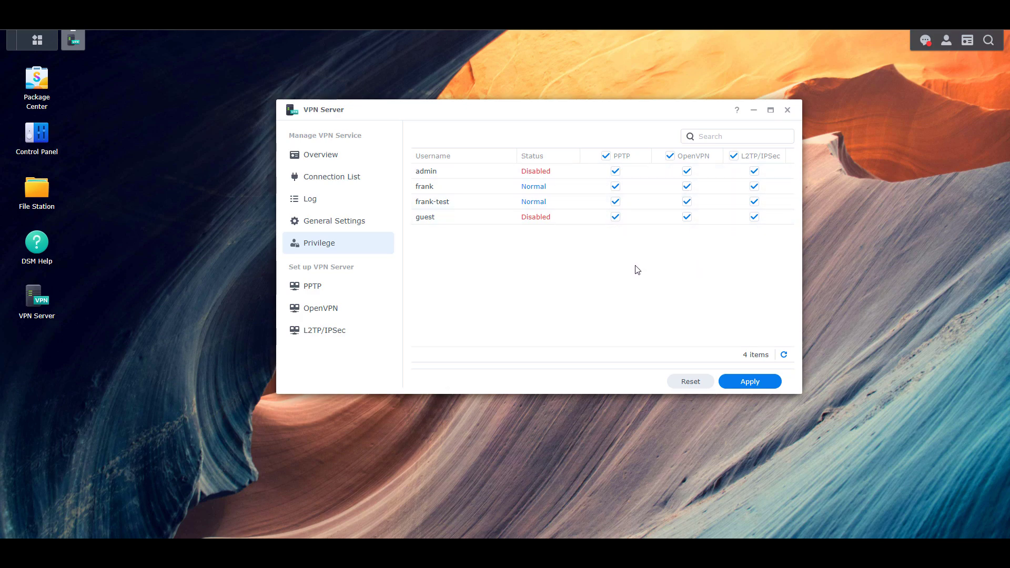
left_click(787, 110)
Step: Create a reverse proxy rule in the Control Panel's Login Portal settings and name it DSM
left_click(45, 143)
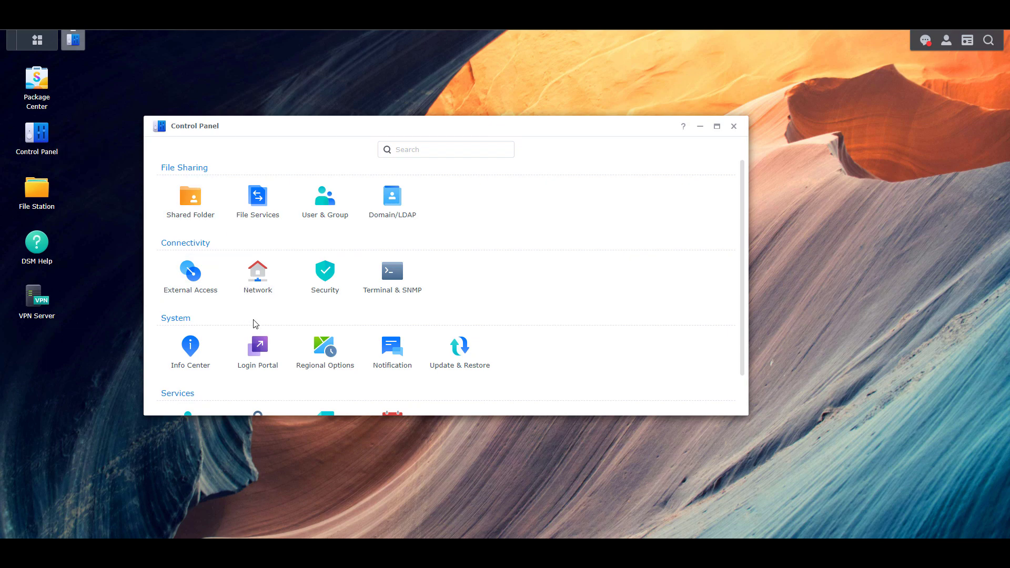
left_click(257, 352)
scroll(220, 293, "down", 1)
scroll(220, 293, "up", 1)
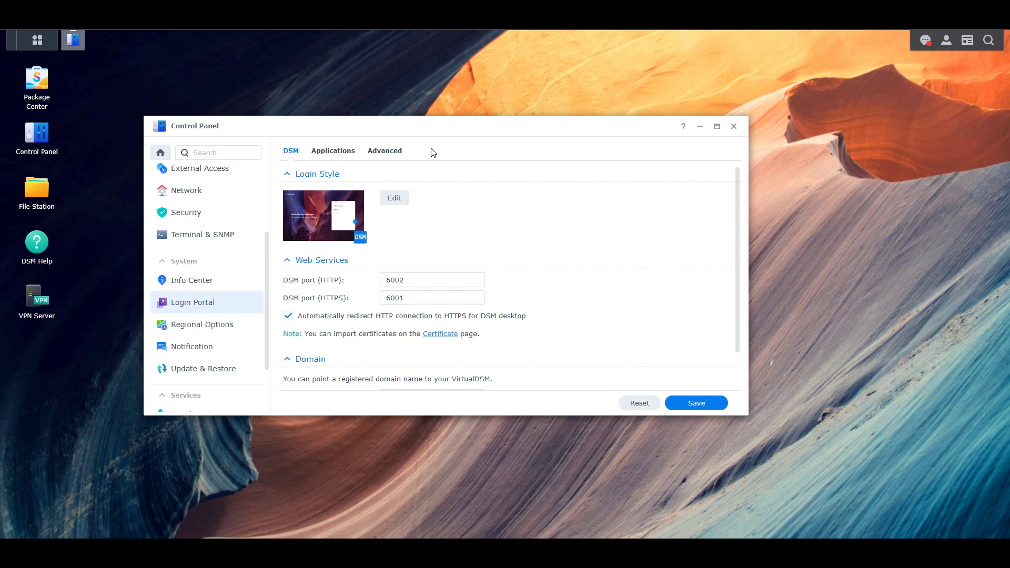
left_click(385, 152)
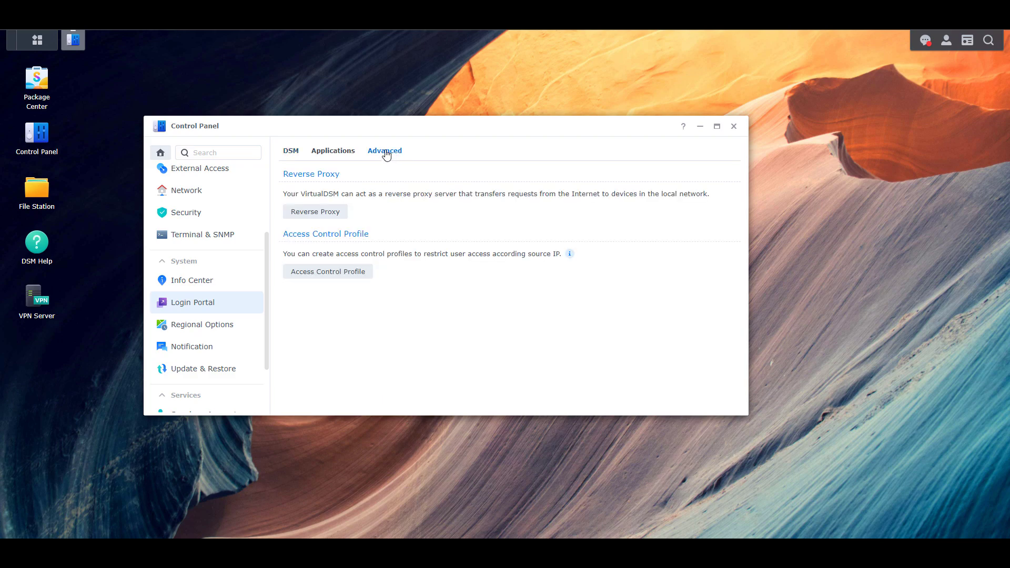
left_click(319, 212)
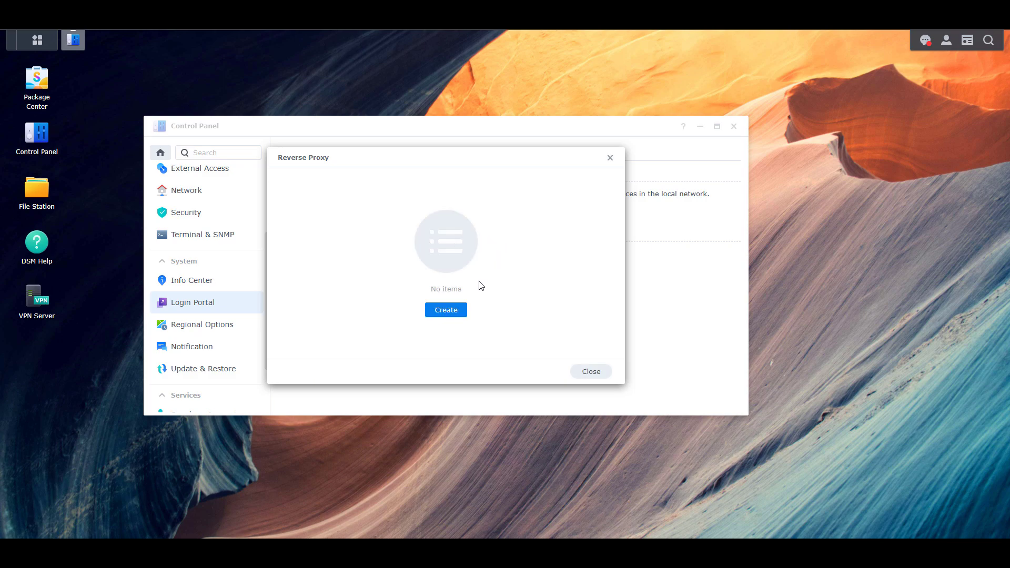
left_click(452, 312)
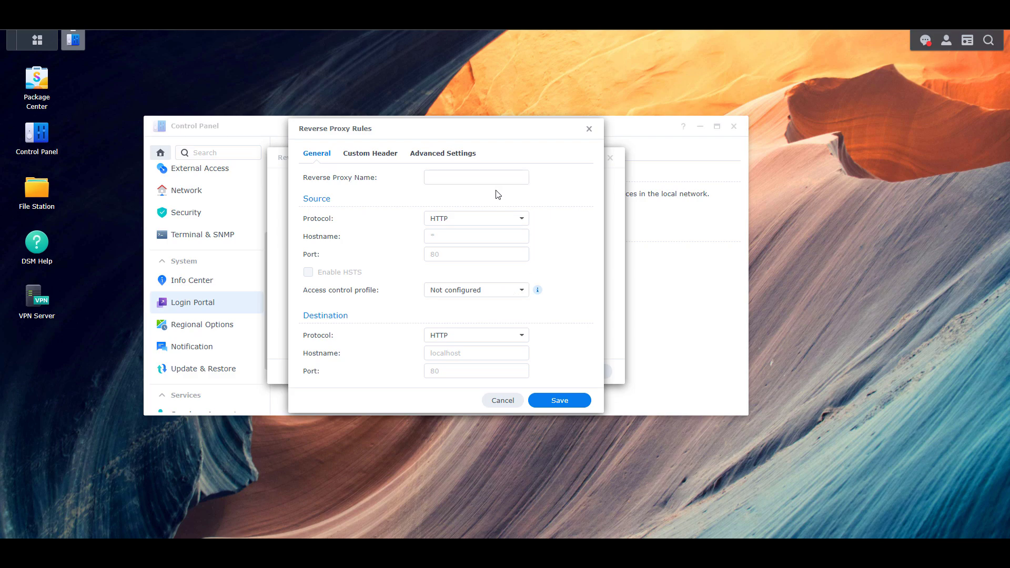
left_click(482, 182)
type("DSM")
left_click(543, 196)
Step: Set the rule's source to HTTPS, hostname dsm.mydomain.com and port 443, leaving the access control profile as Not configured
left_click(523, 222)
left_click(475, 255)
left_click(510, 237)
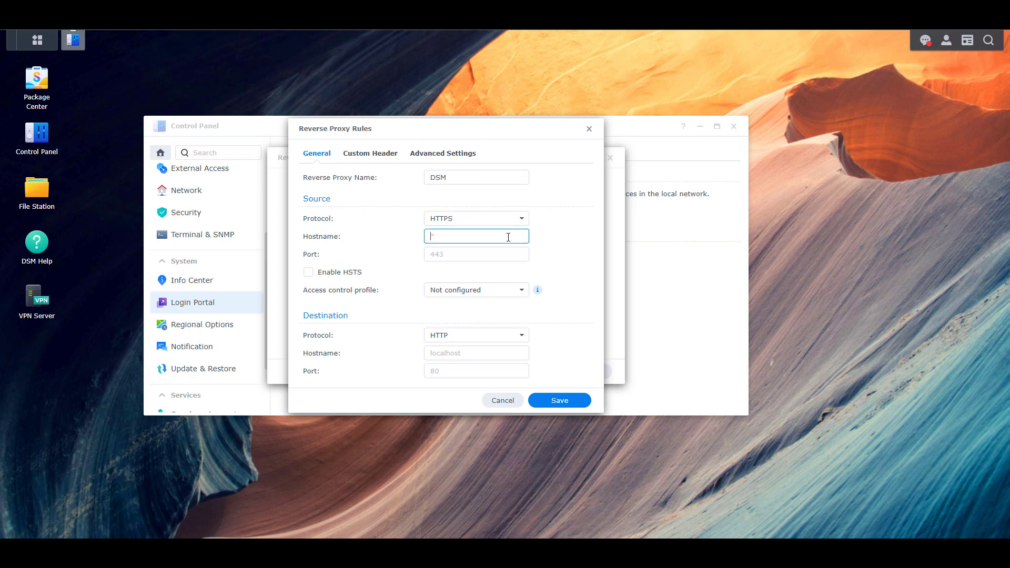
type("dsm.m")
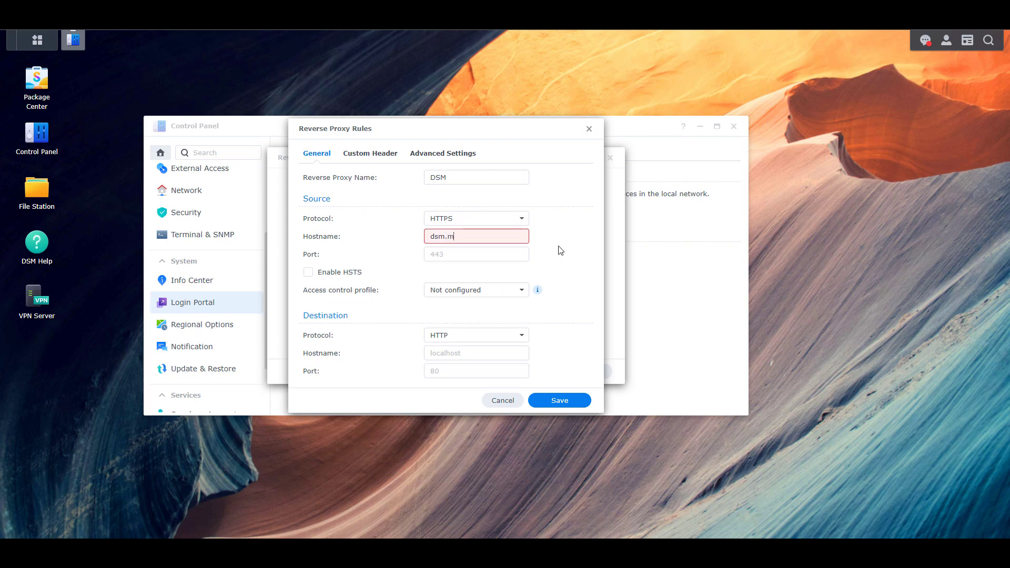
type("ydomain.com")
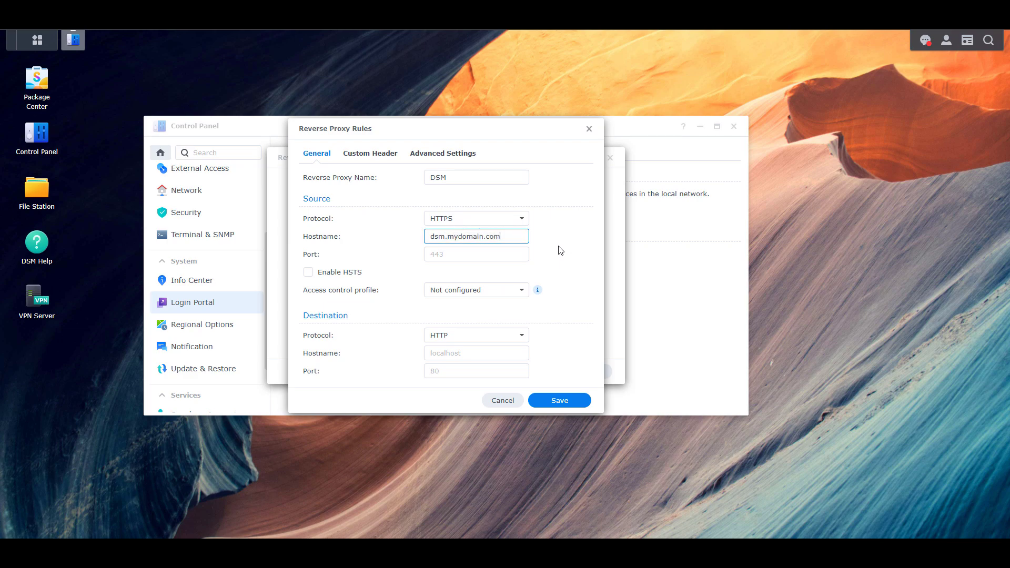
left_click(555, 256)
left_click(496, 258)
type("443")
left_click(569, 265)
left_click(523, 290)
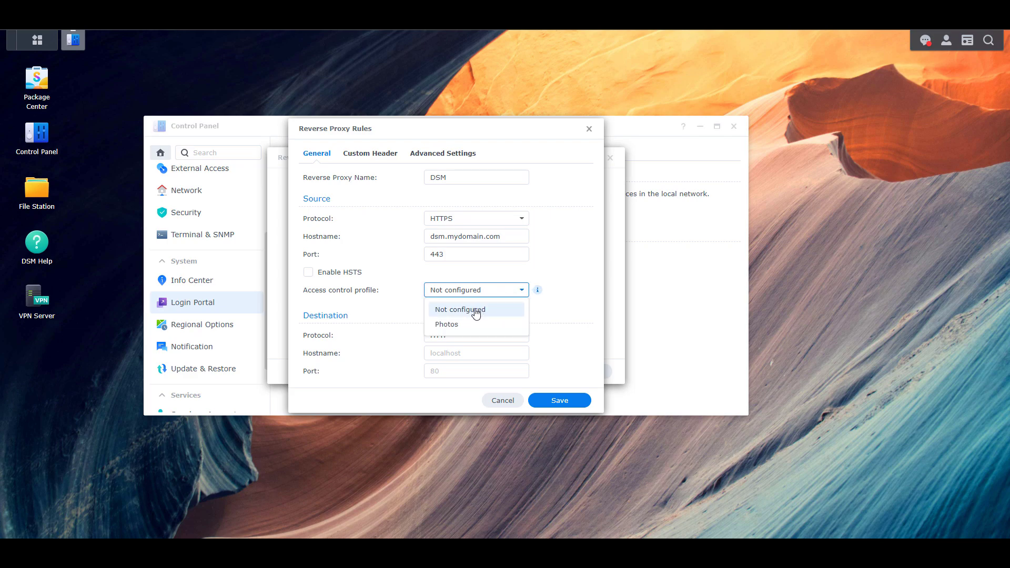
left_click(557, 270)
mouse_move(539, 291)
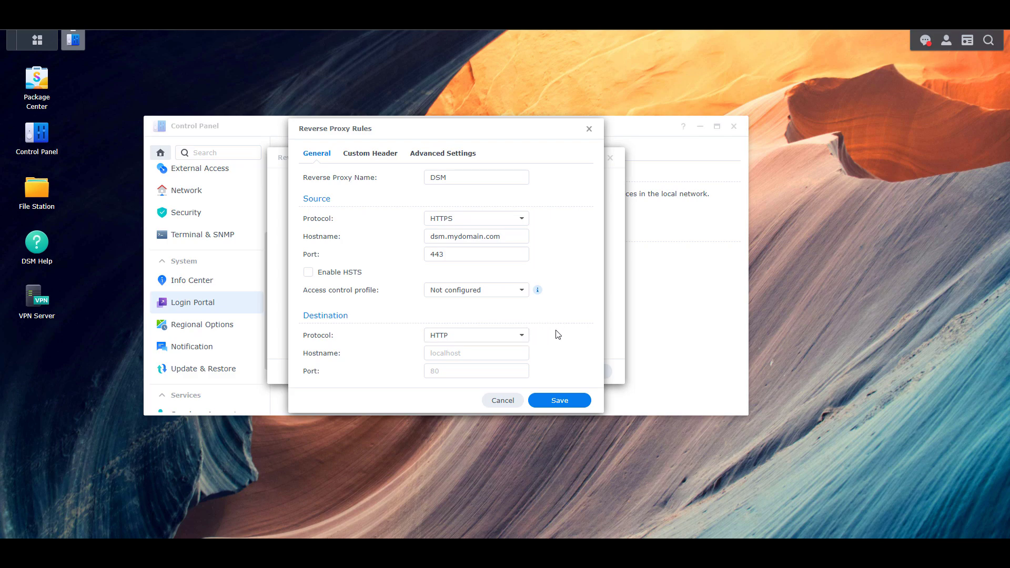
Step: Set the rule's destination to HTTPS, hostname 192.168.1.31 and port 6001
left_click(522, 337)
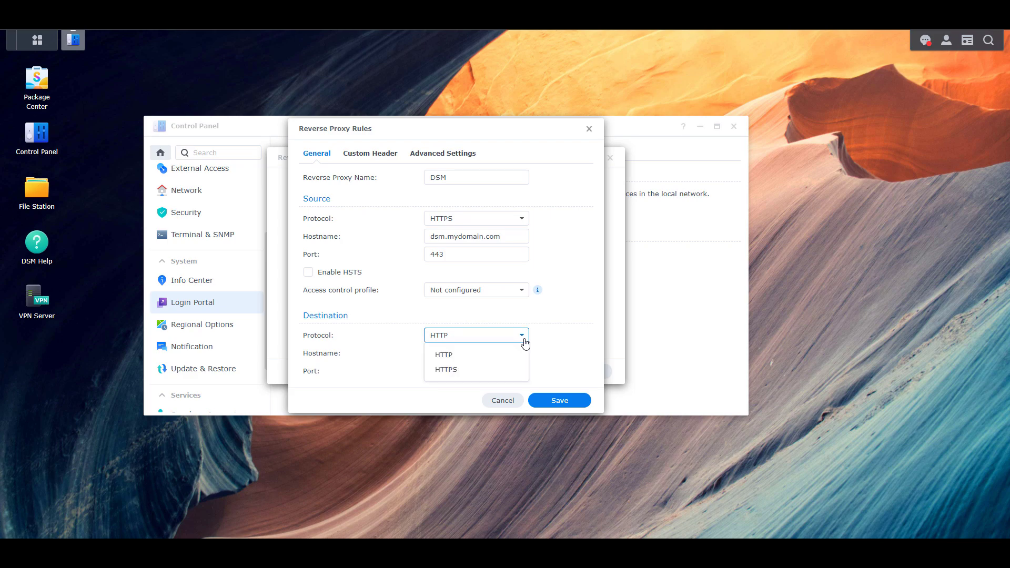
left_click(473, 370)
left_click(468, 354)
type("192.168.1")
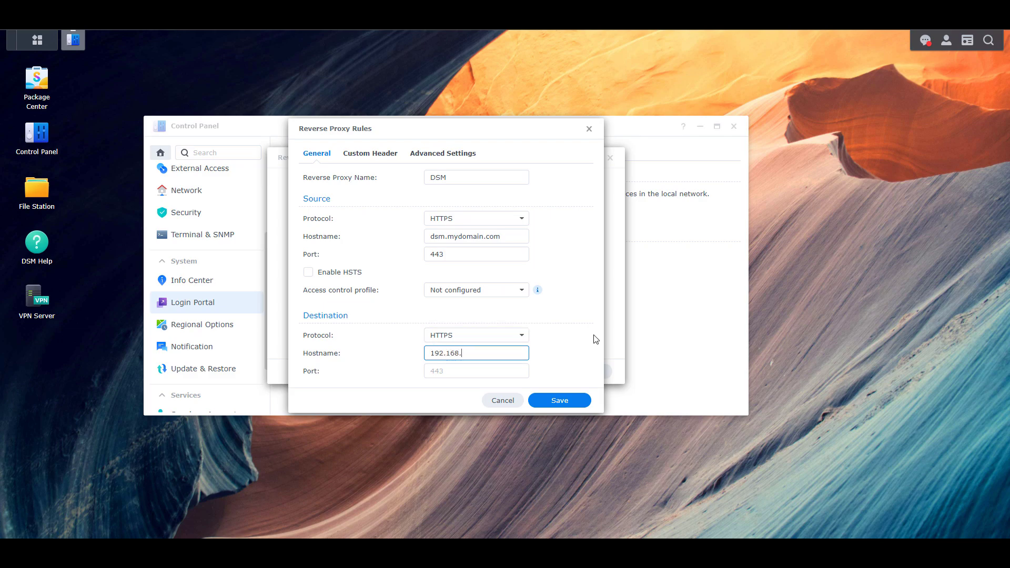
type(".31")
left_click(519, 369)
type("6001")
left_click(574, 330)
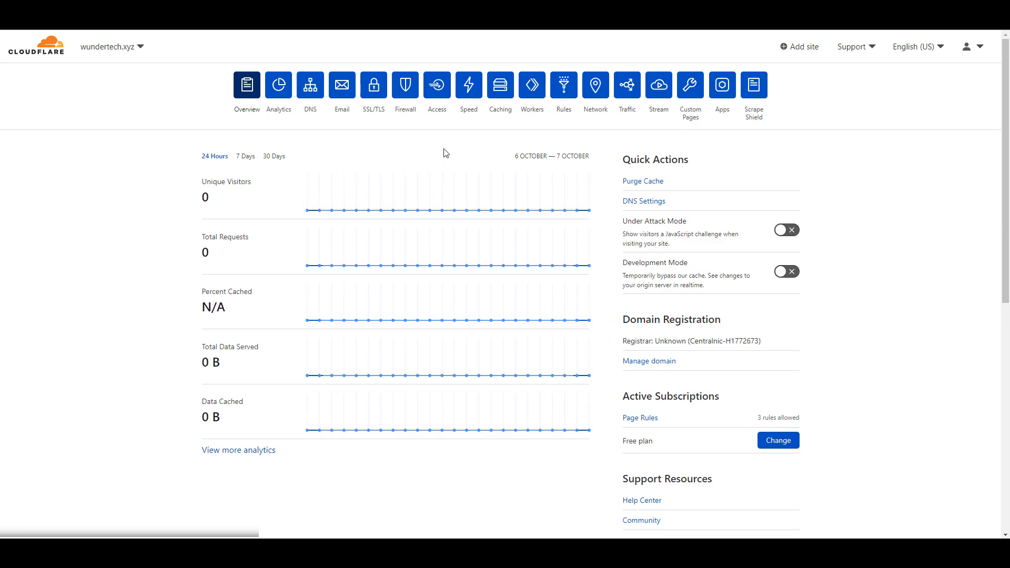
Step: Look through the Cloudflare firewall, DNS and analytics pages for wundertech.xyz
left_click(406, 87)
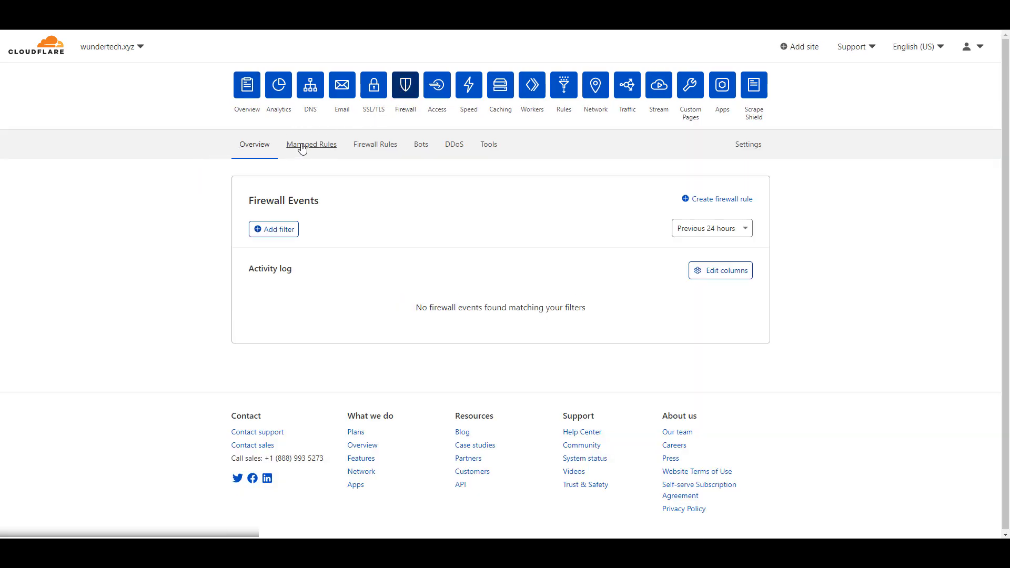
left_click(311, 88)
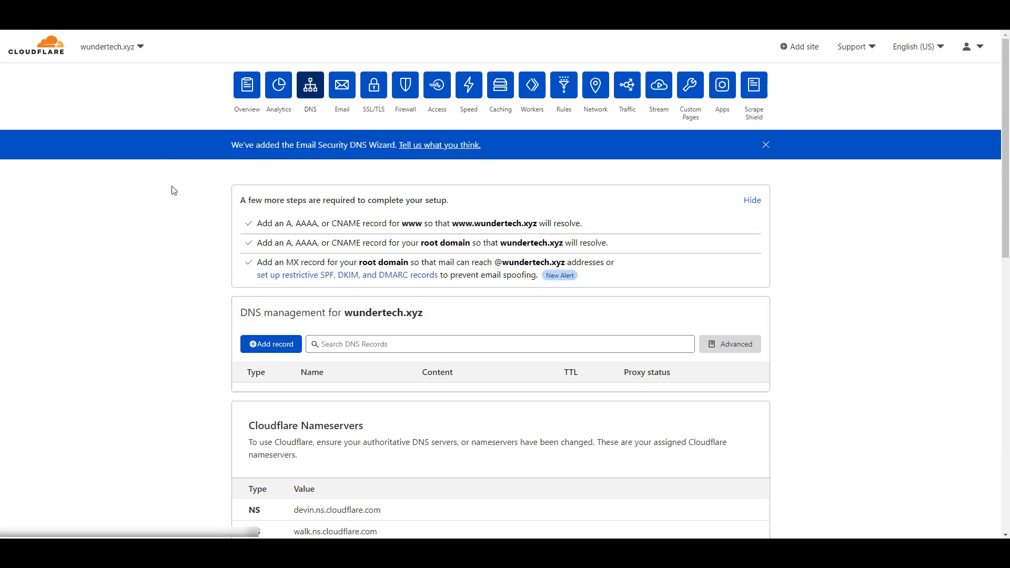
left_click(277, 95)
left_click(250, 92)
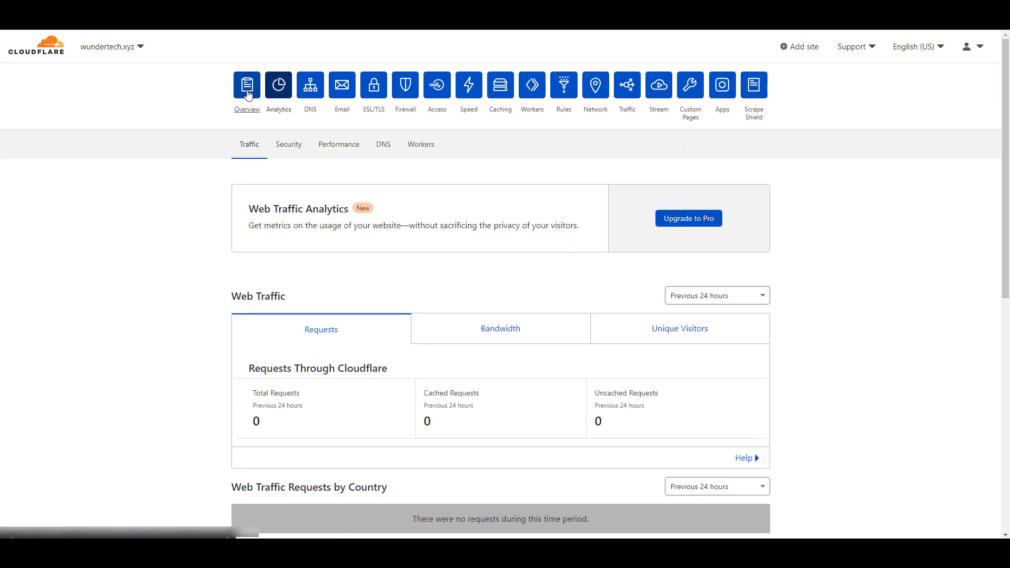
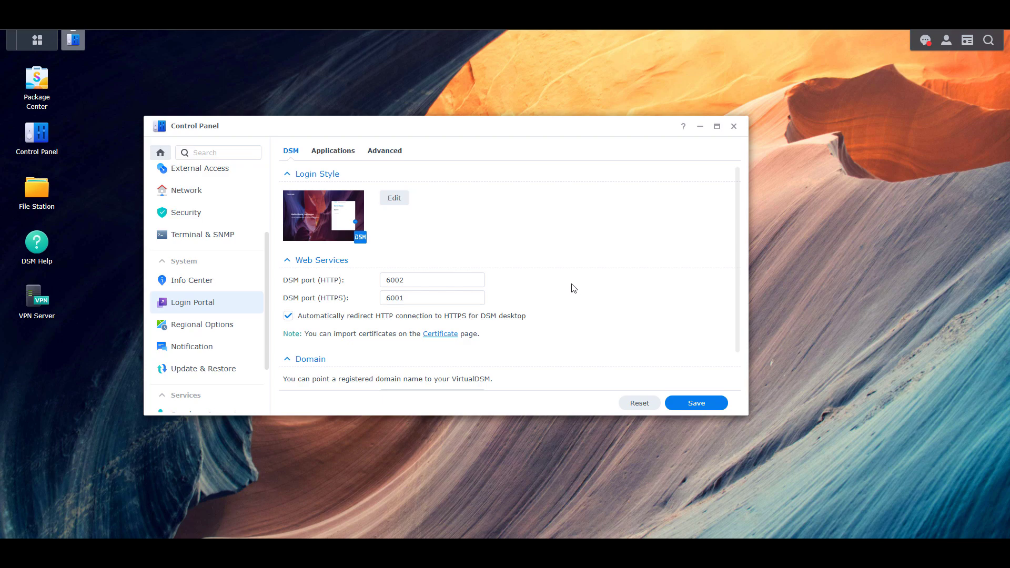
Step: Enable the firewall in the DSM Control Panel's security settings and apply the change
left_click(227, 220)
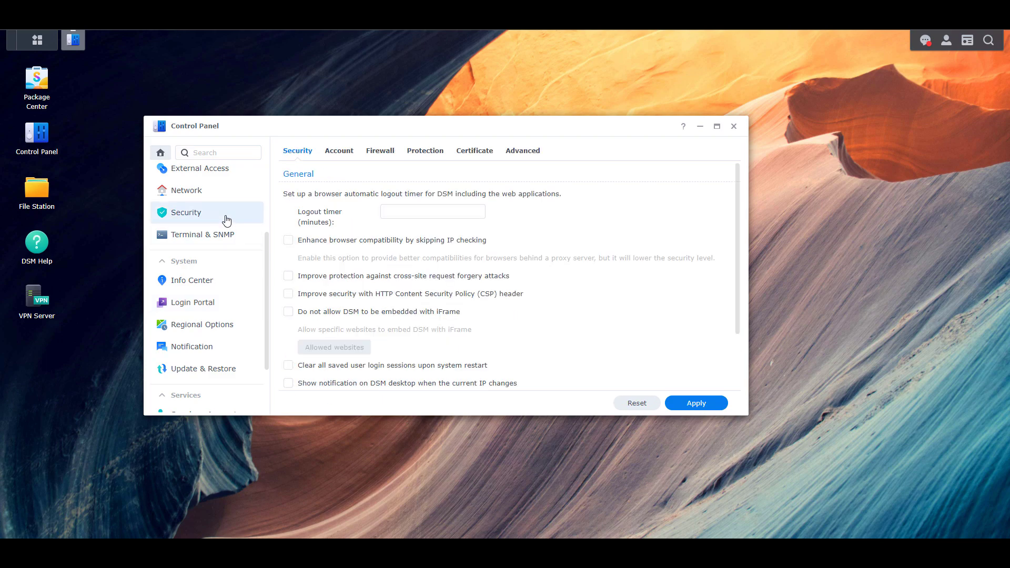
left_click(383, 152)
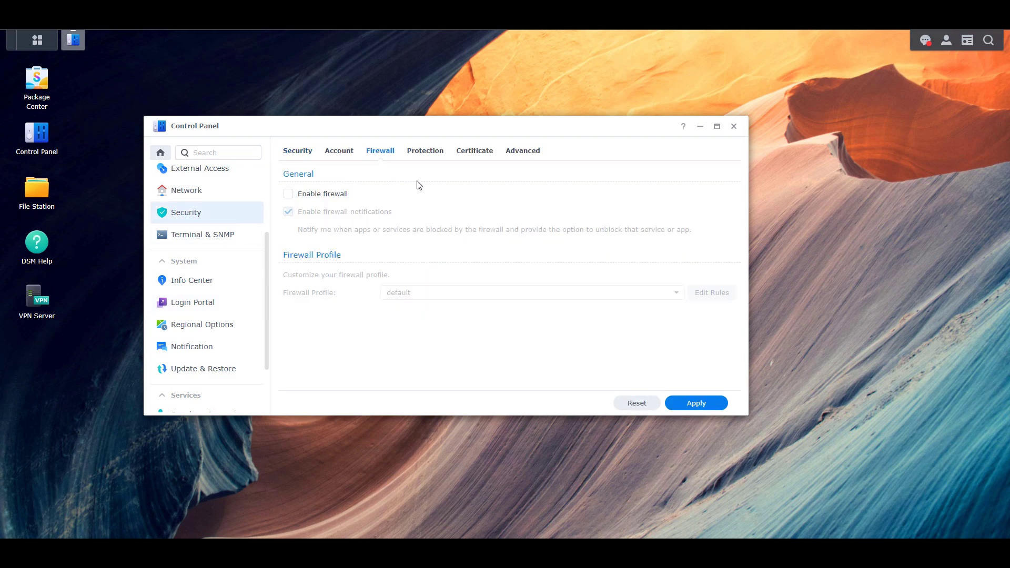
left_click(332, 196)
left_click(697, 406)
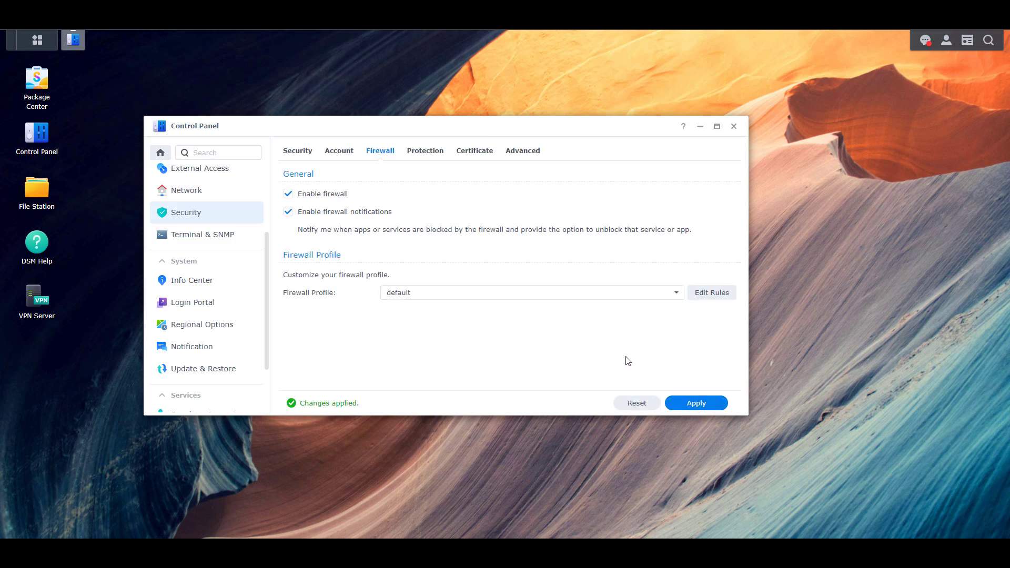
Step: Examine the built-in applications and source subnet of the Management UI rule in the default firewall profile
left_click(706, 293)
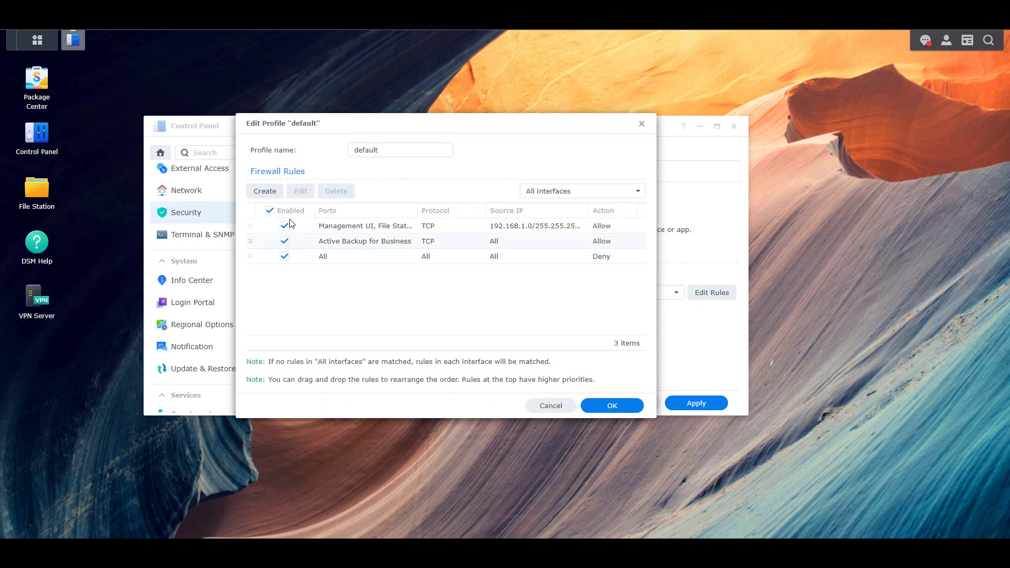
left_click(346, 230)
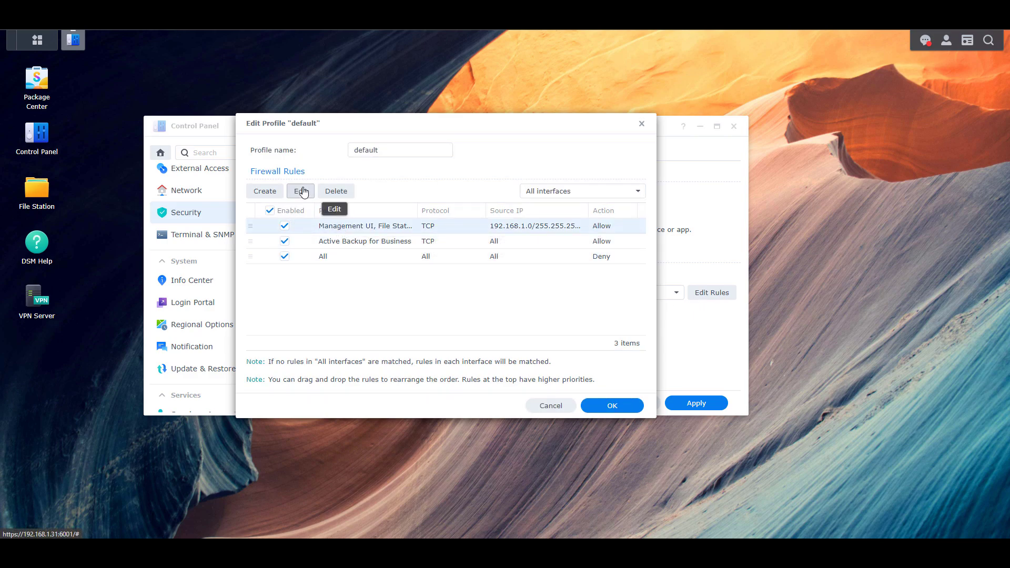
left_click(302, 191)
left_click(516, 199)
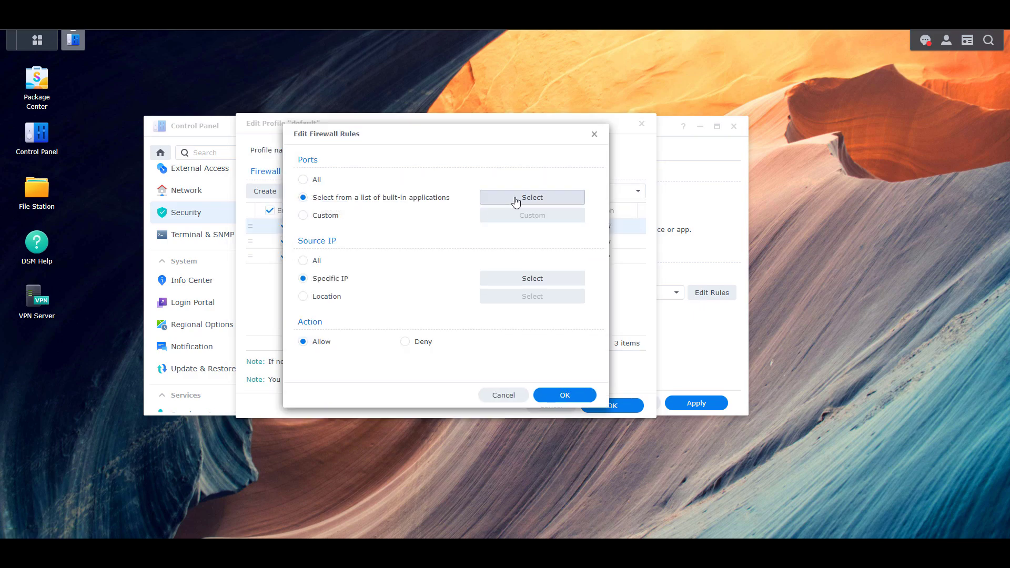
left_click(518, 366)
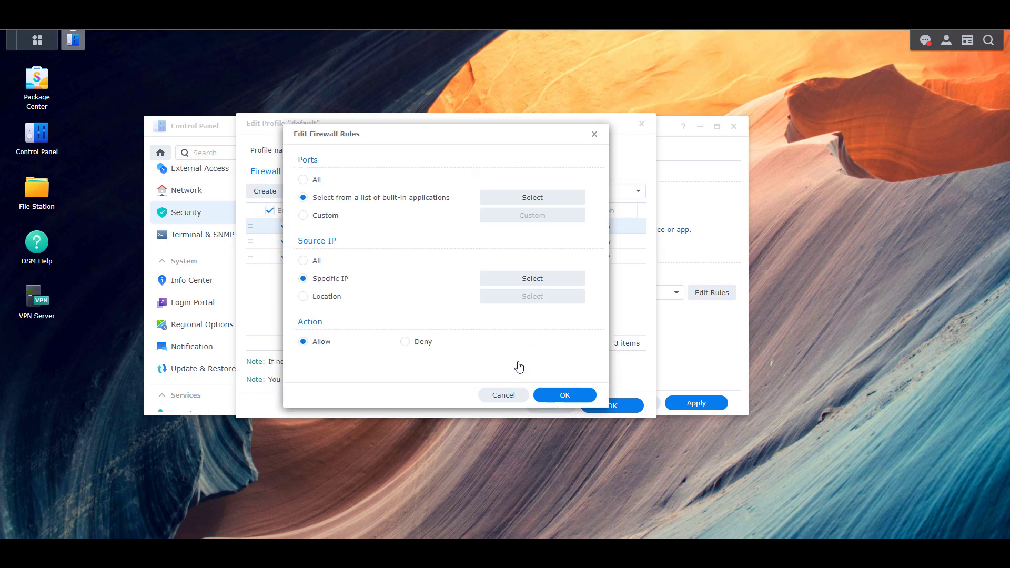
left_click(518, 284)
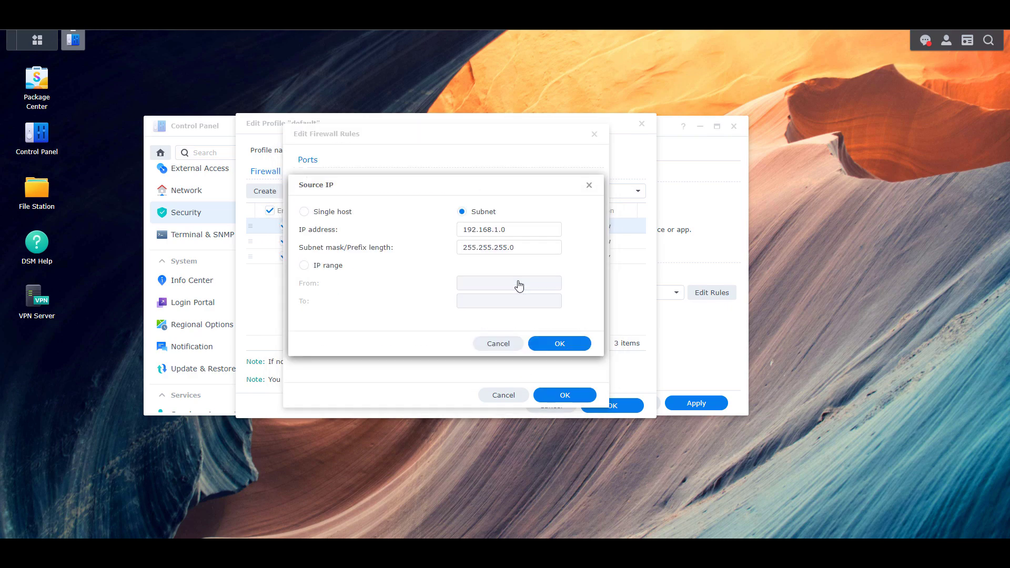
left_click(510, 343)
Step: Browse the countries available when the Management UI rule's source is limited by location, and leave the rule without saving
left_click(335, 298)
left_click(529, 303)
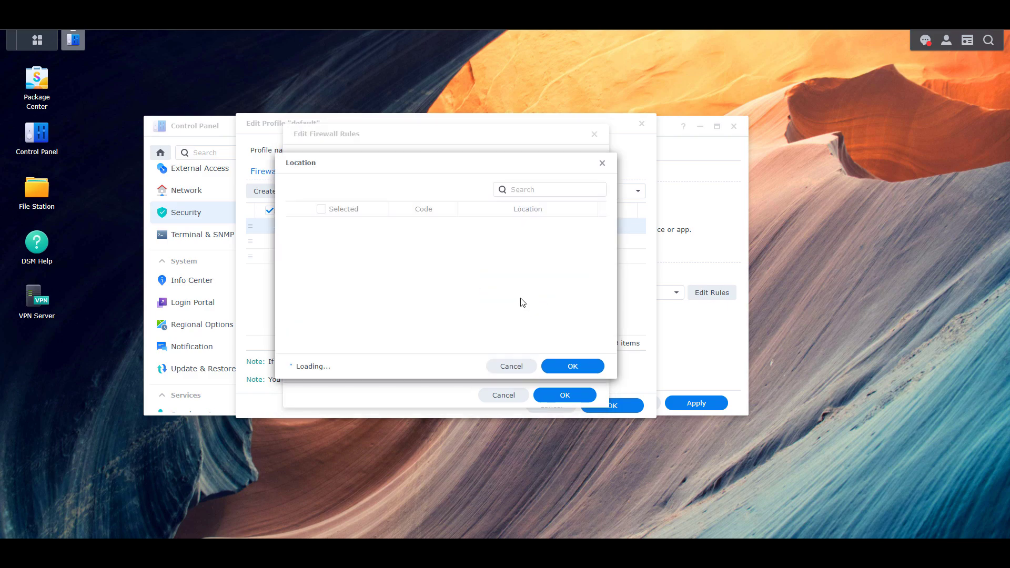
scroll(405, 257, "down", 5)
scroll(404, 257, "down", 5)
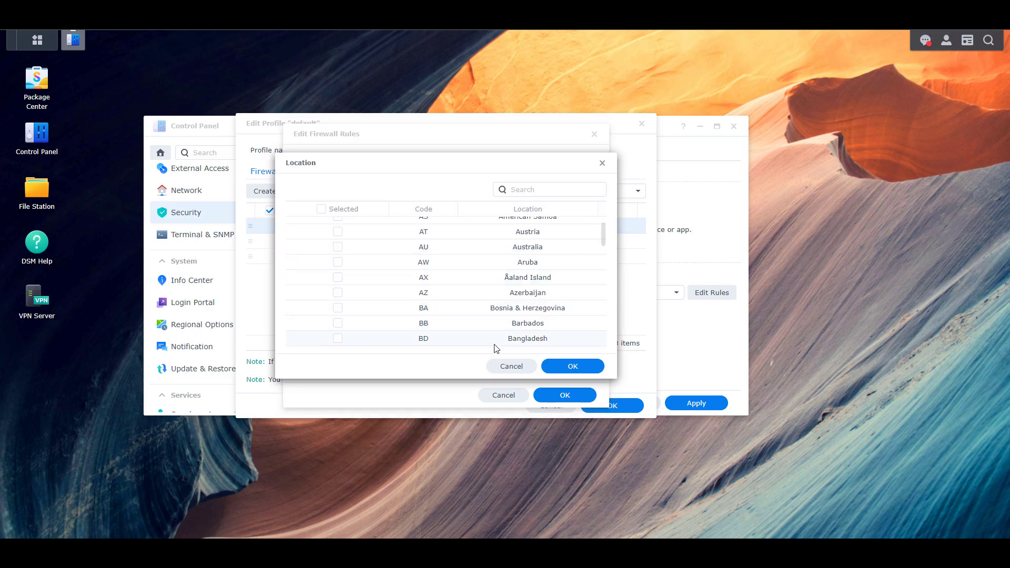
left_click(510, 366)
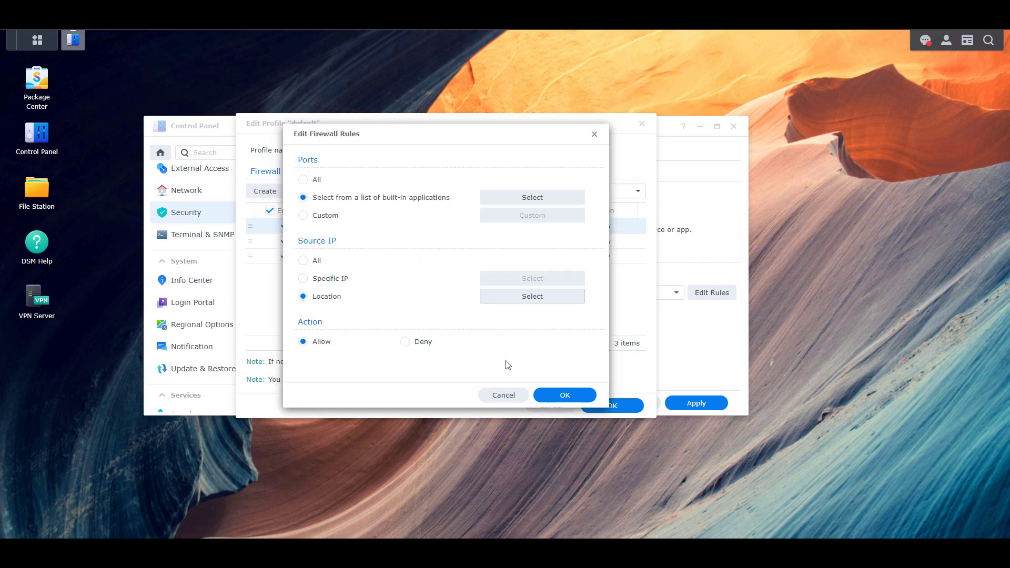
left_click(511, 395)
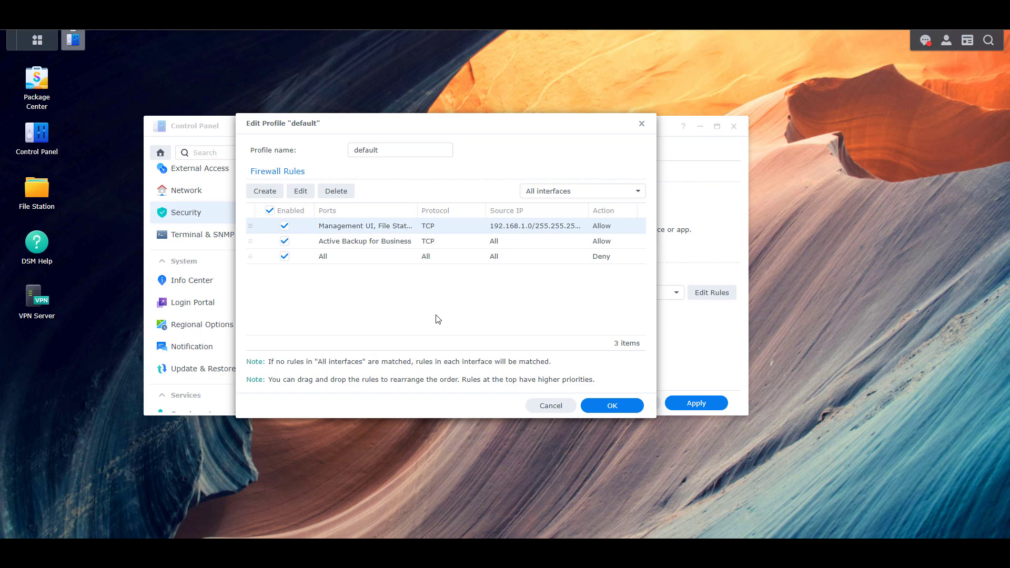
Step: Try switching the Management UI rule's source IP to a single host, and leave the firewall profile without saving
left_click(306, 195)
left_click(494, 280)
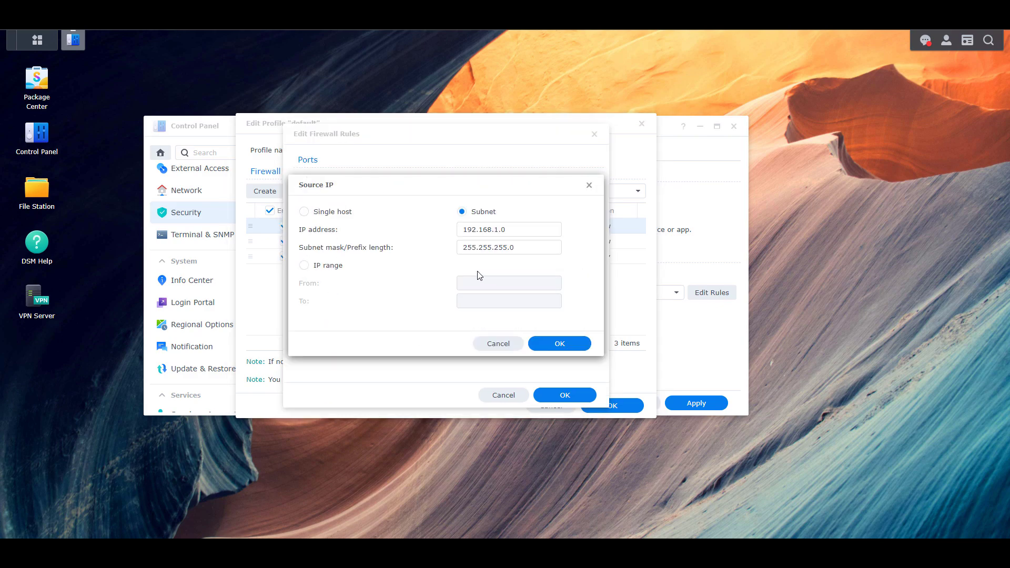
left_click(342, 213)
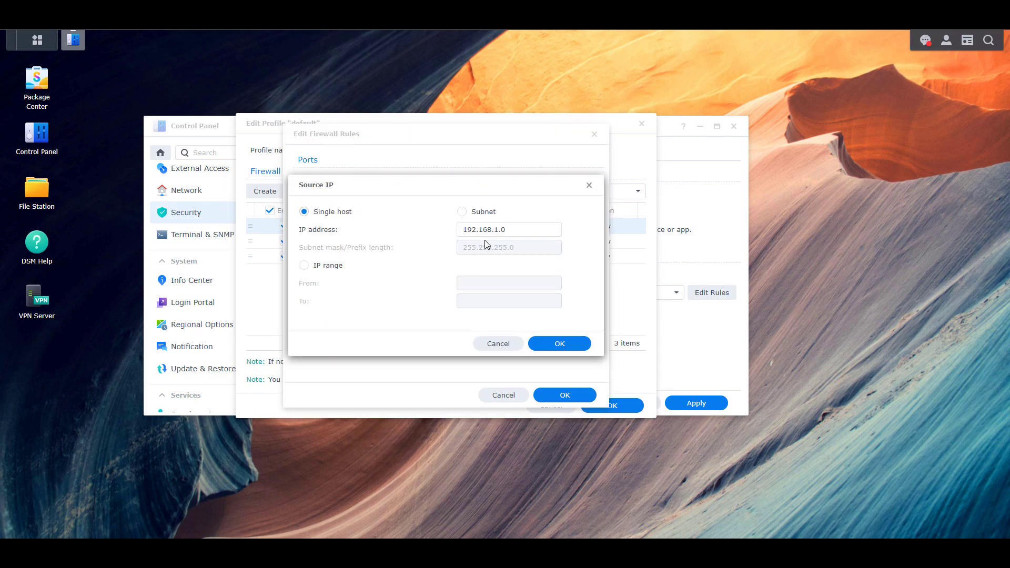
left_click_drag(506, 230, 476, 230)
left_click(490, 342)
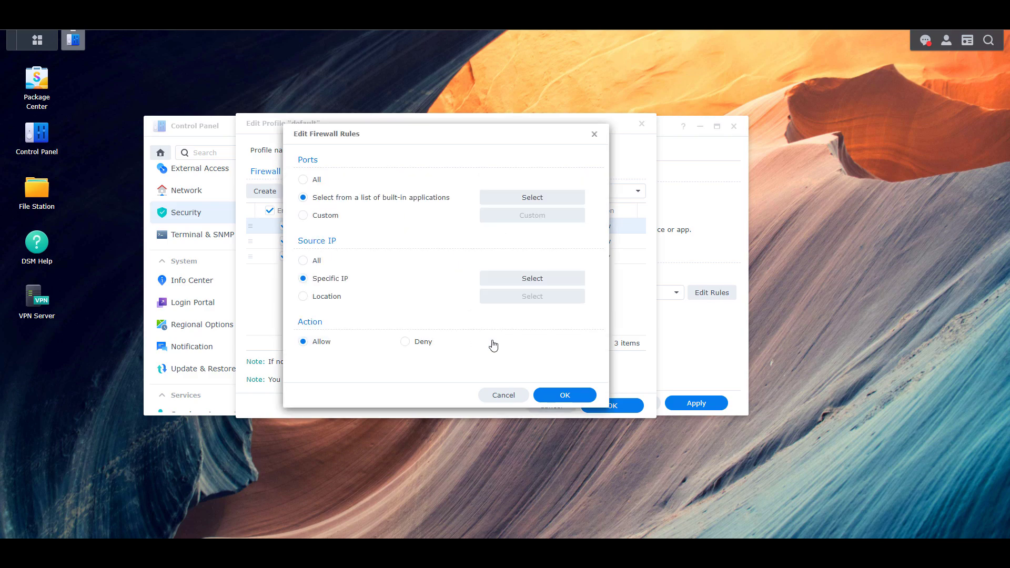
left_click(503, 394)
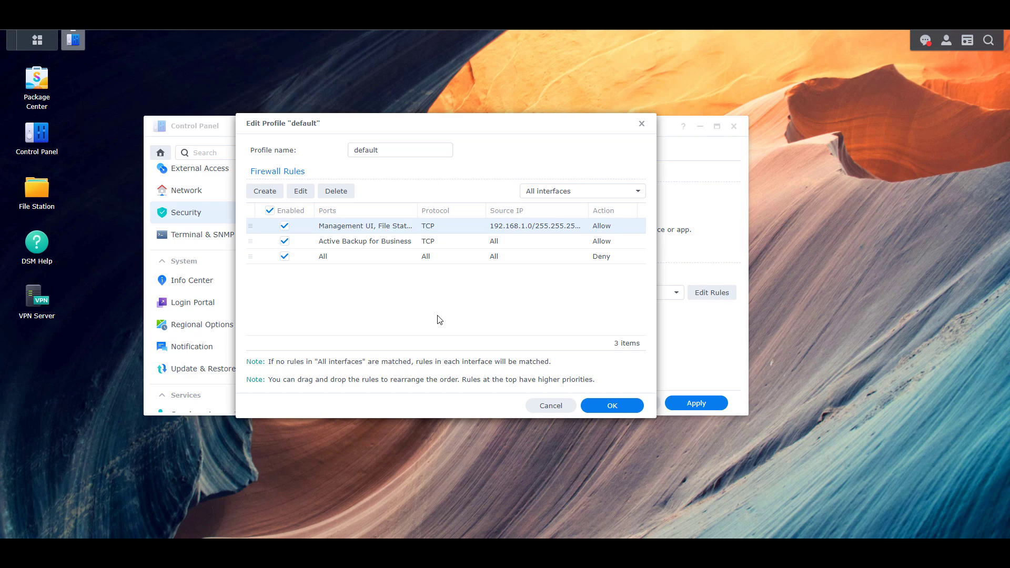
left_click(548, 409)
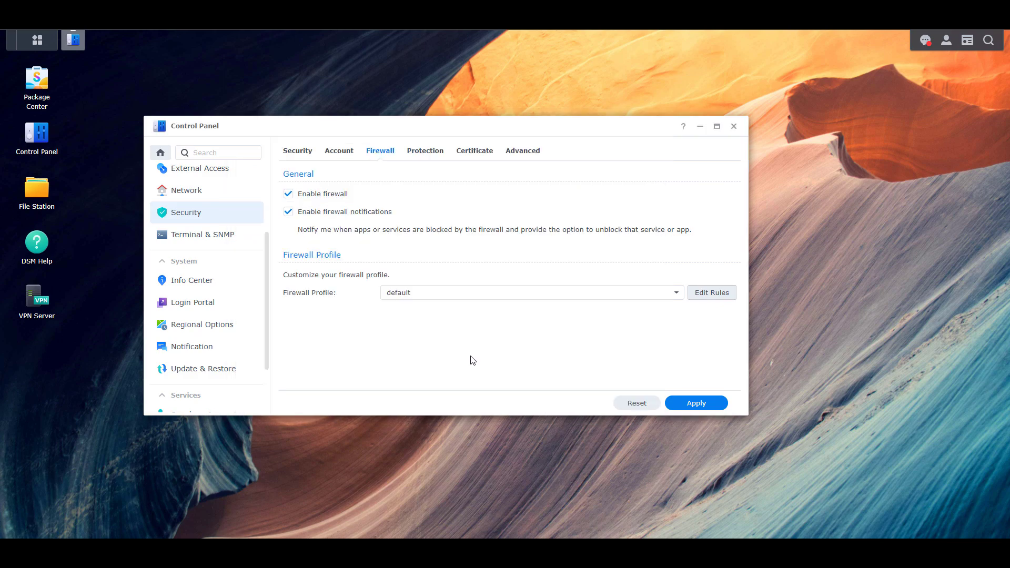
Step: Enable QuickConnect in the external access settings and enter quickconnectname as the QuickConnect ID
left_click(191, 178)
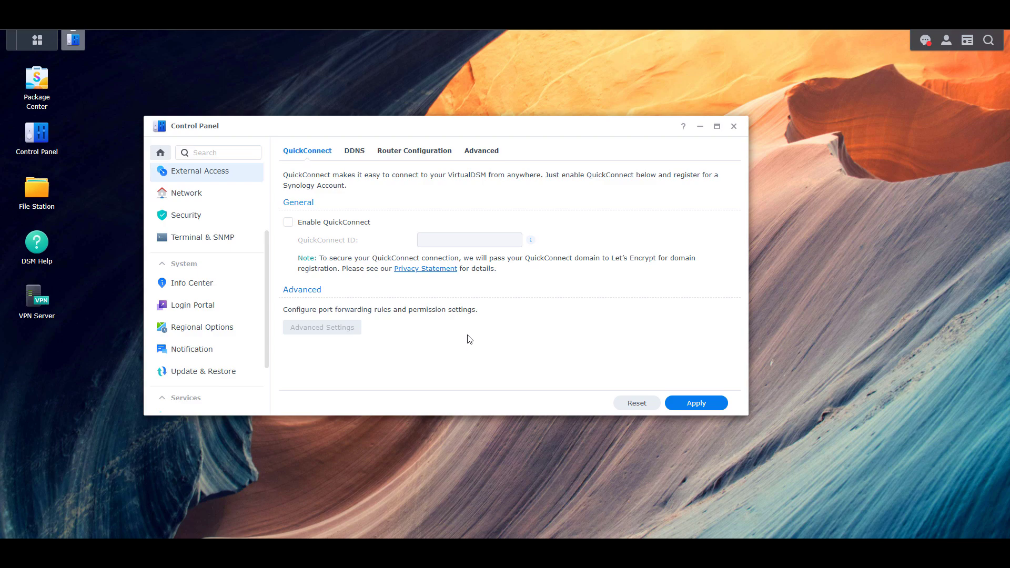
left_click(349, 224)
left_click(424, 243)
type("qu")
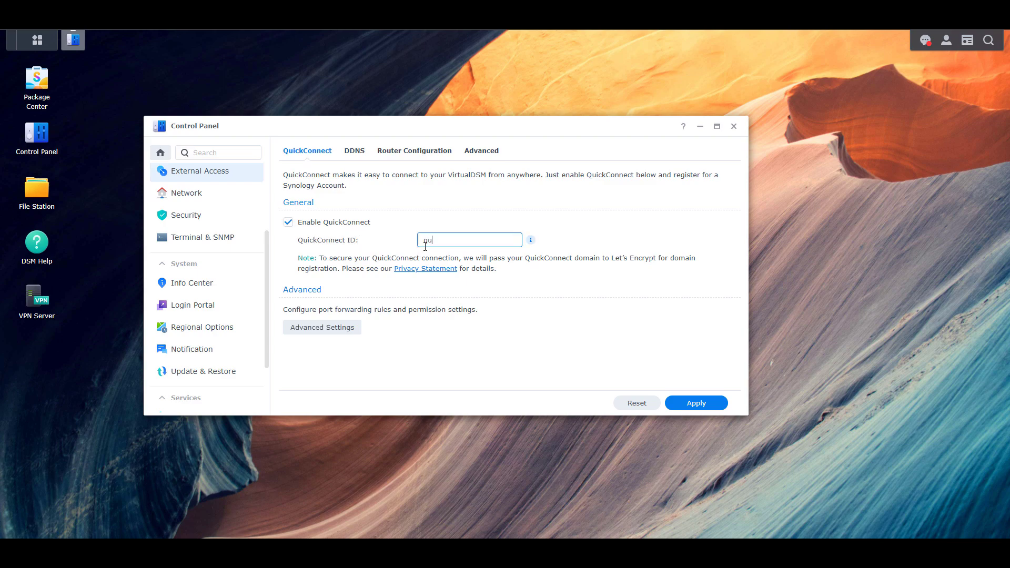
type("ickconnect_name")
left_click(491, 327)
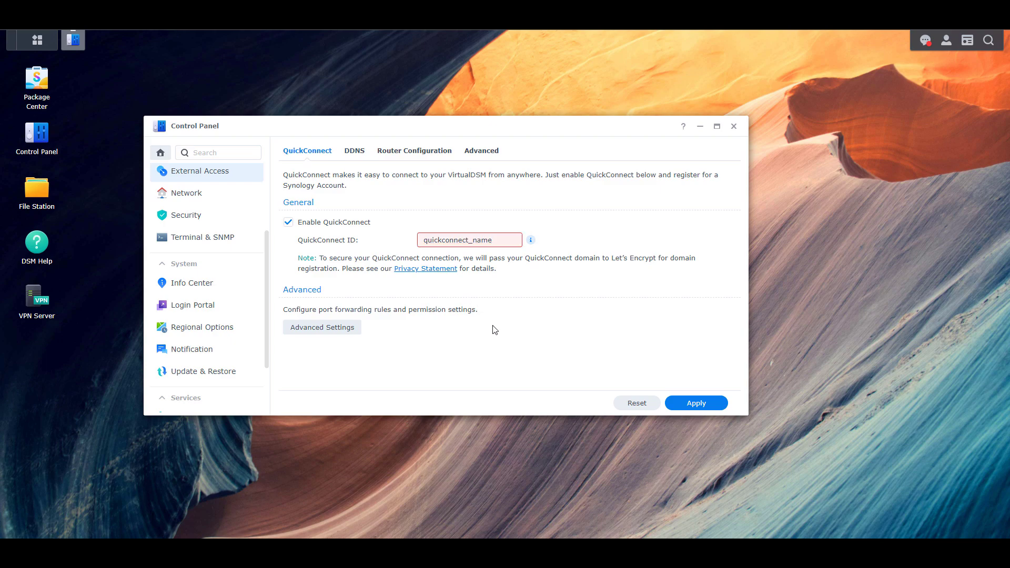
left_click(474, 240)
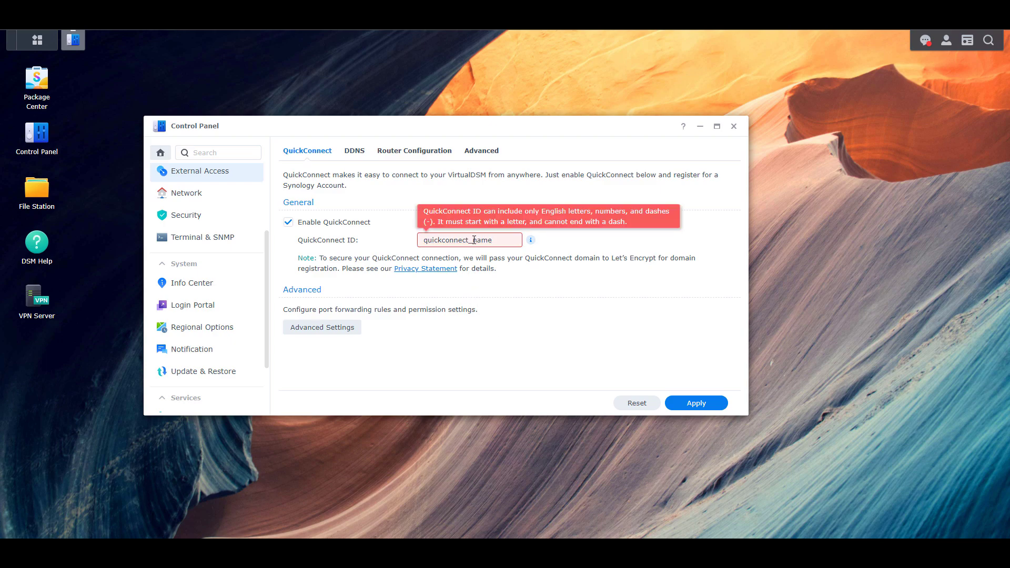
key("BackSpace")
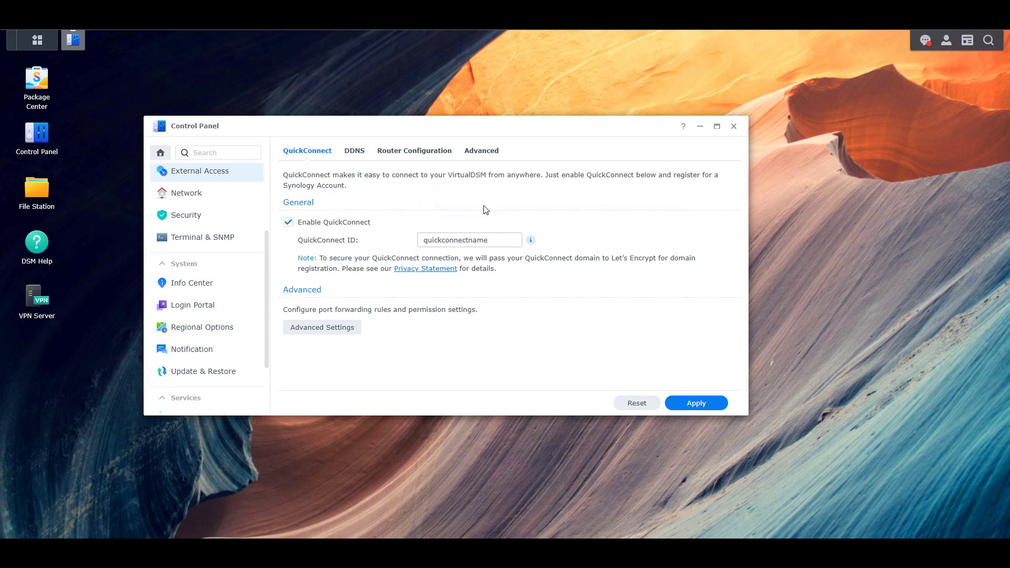
Step: Look at the advanced external access and QuickConnect settings, and close the Control Panel without applying changes
left_click(476, 153)
left_click(394, 281)
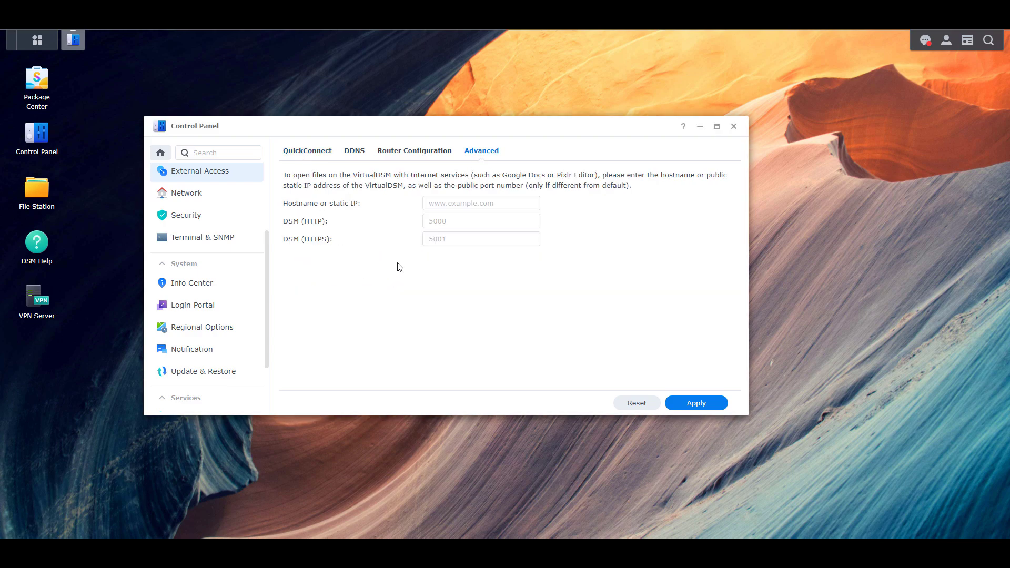
left_click(311, 152)
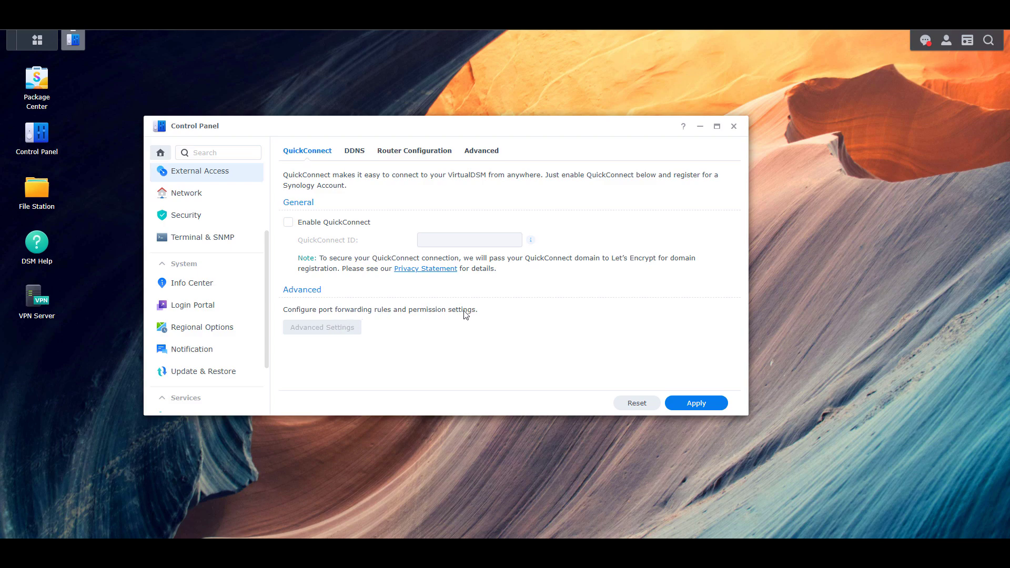
left_click(734, 128)
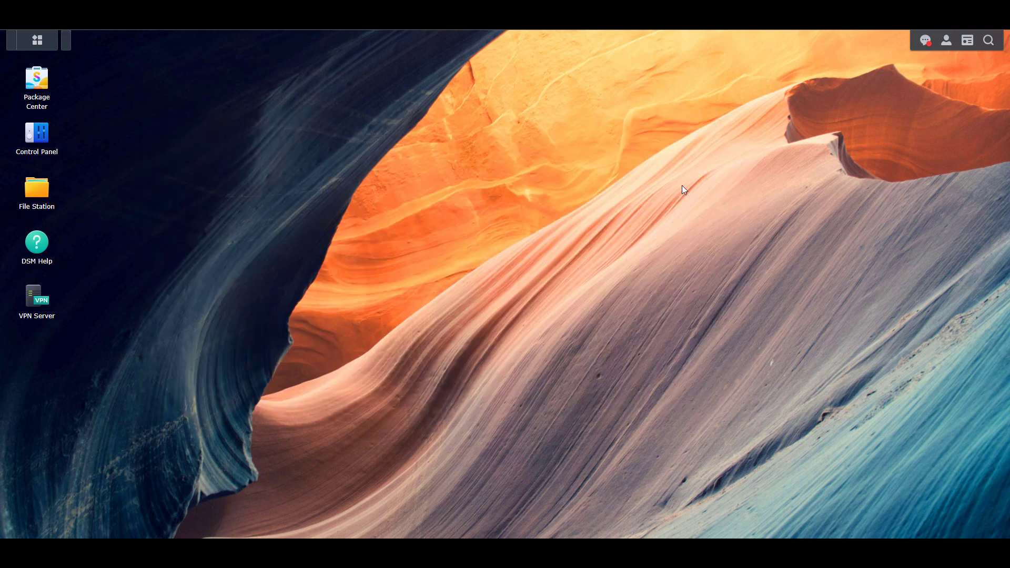